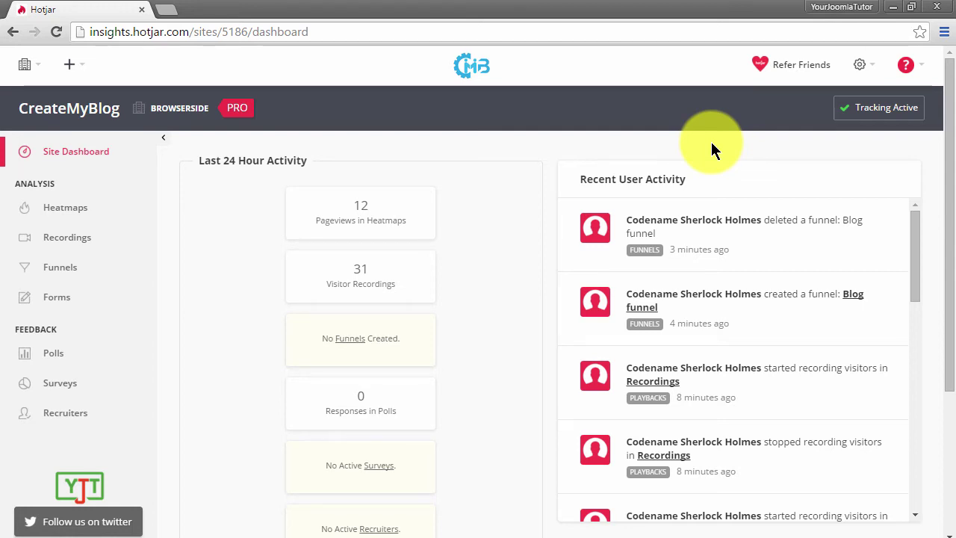
Step: Go to the Funnels list and start a new funnel
{"action": "left_click", "coordinate": [88, 271]}
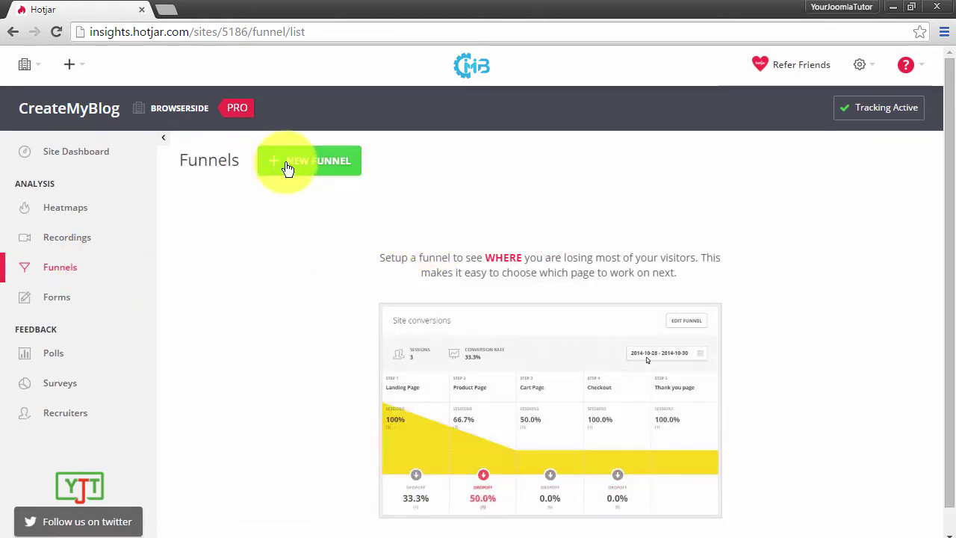
{"action": "left_click", "coordinate": [316, 164]}
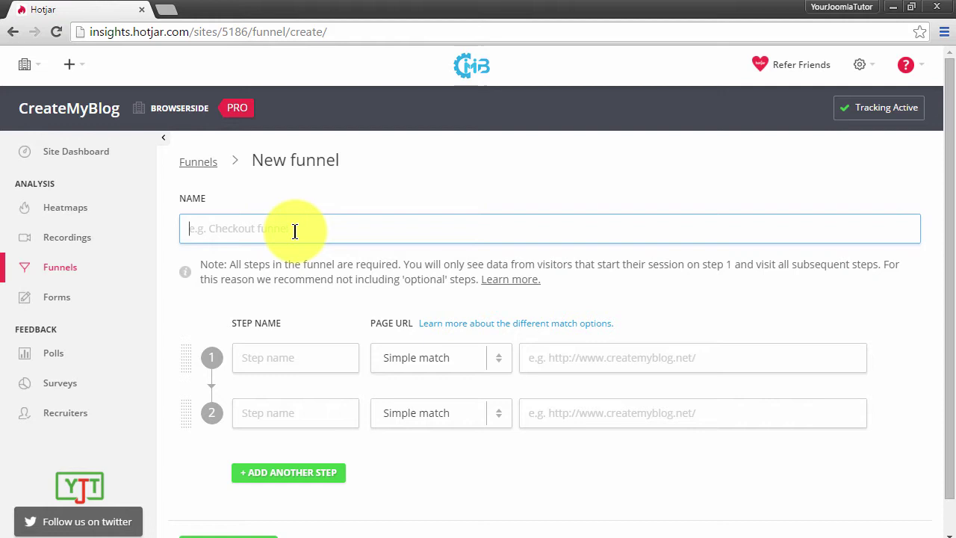
Step: Name the funnel 'Blog funnel' and add steps until there are six
{"action": "type", "text": "Blog funnel"}
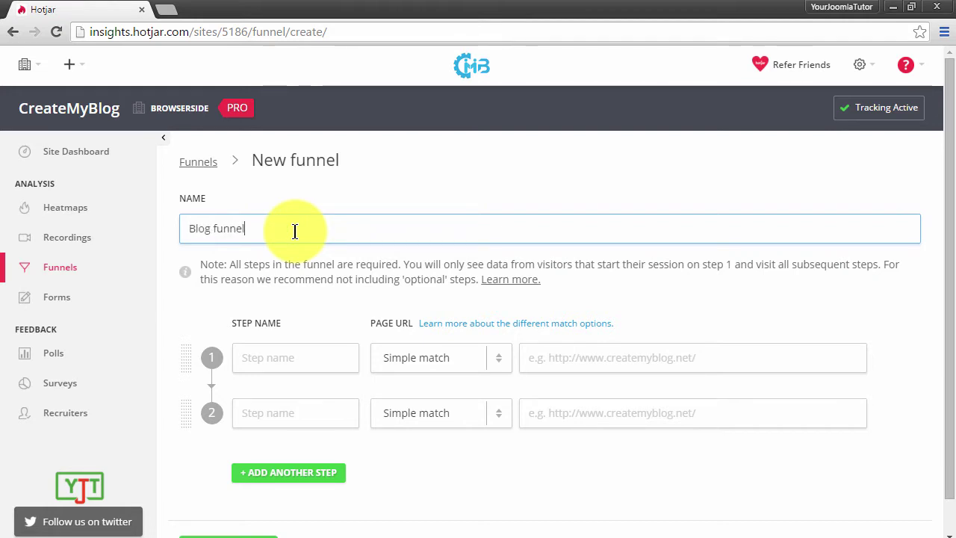
{"action": "key", "text": "Tab"}
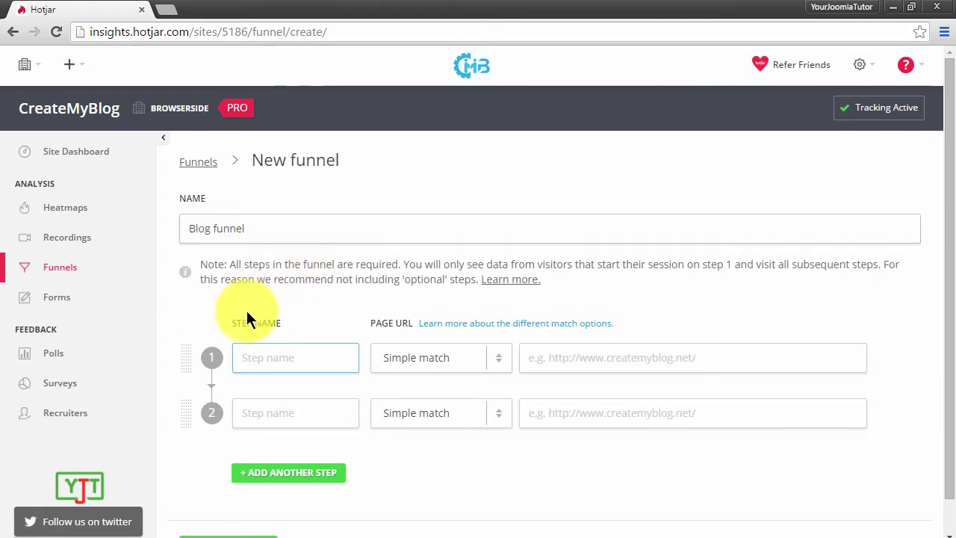
{"action": "left_click", "coordinate": [266, 474]}
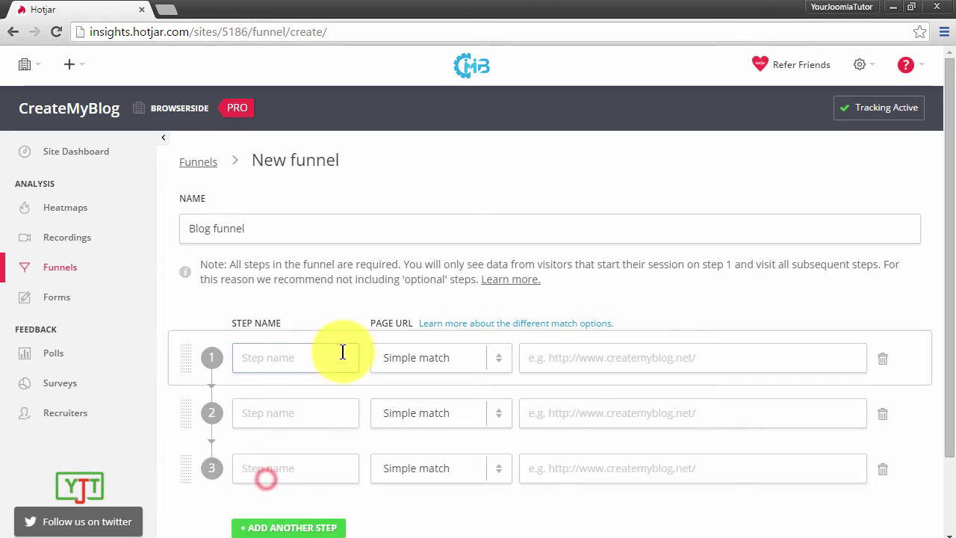
{"action": "scroll", "coordinate": [297, 442], "scroll_direction": "down", "scroll_amount": 1}
{"action": "left_click", "coordinate": [297, 443]}
{"action": "scroll", "coordinate": [291, 418], "scroll_direction": "down", "scroll_amount": 1}
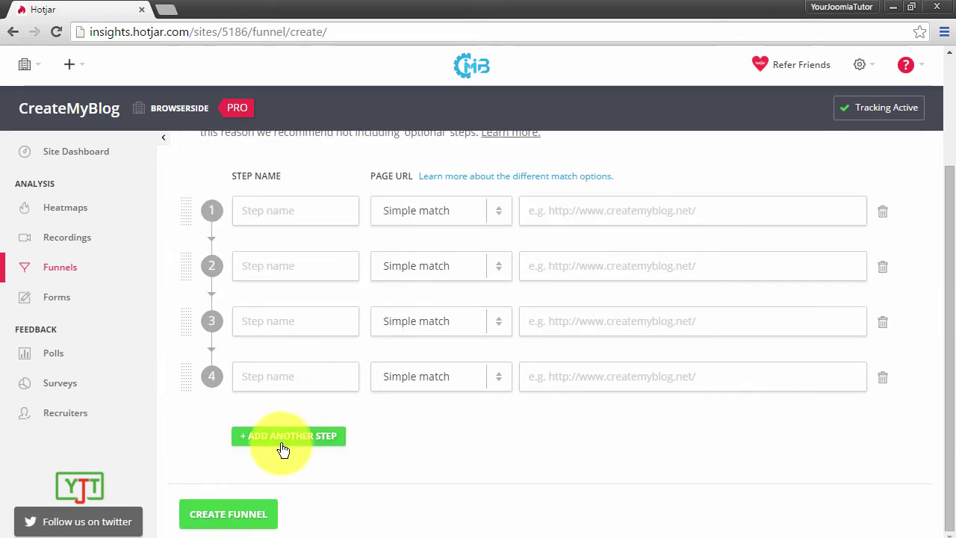
{"action": "left_click", "coordinate": [266, 441]}
{"action": "scroll", "coordinate": [288, 398], "scroll_direction": "down", "scroll_amount": 1}
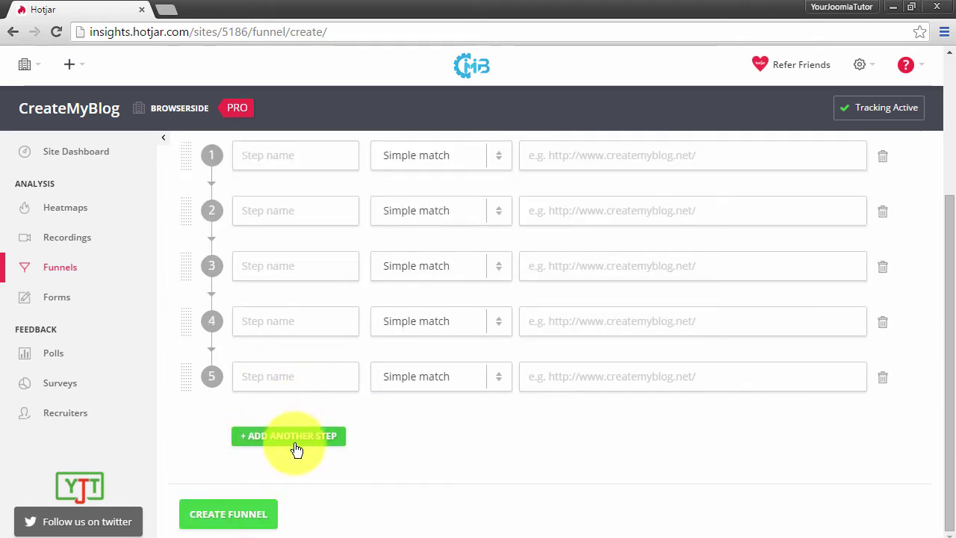
{"action": "left_click", "coordinate": [313, 448]}
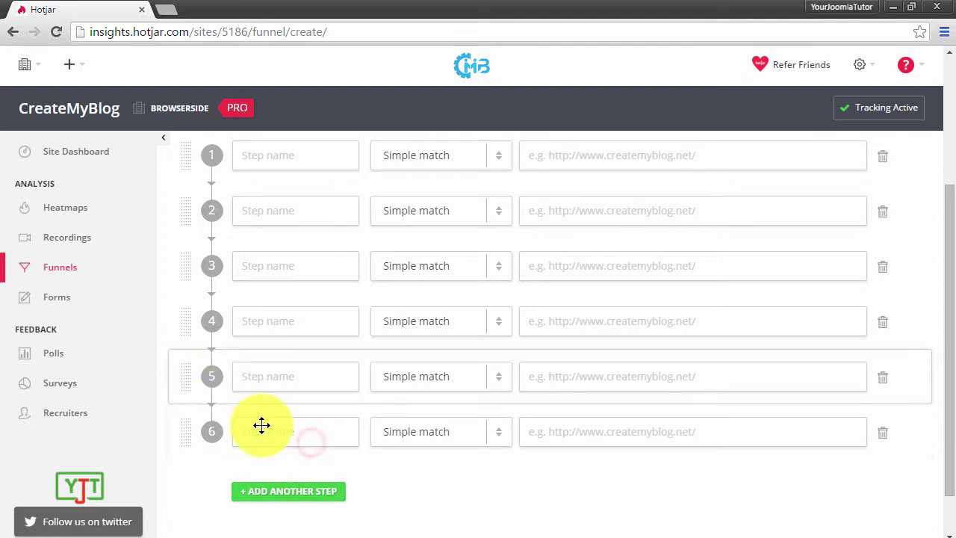
Step: Delete the extra funnel steps so that only two remain
{"action": "left_click", "coordinate": [885, 440]}
{"action": "left_click", "coordinate": [882, 376]}
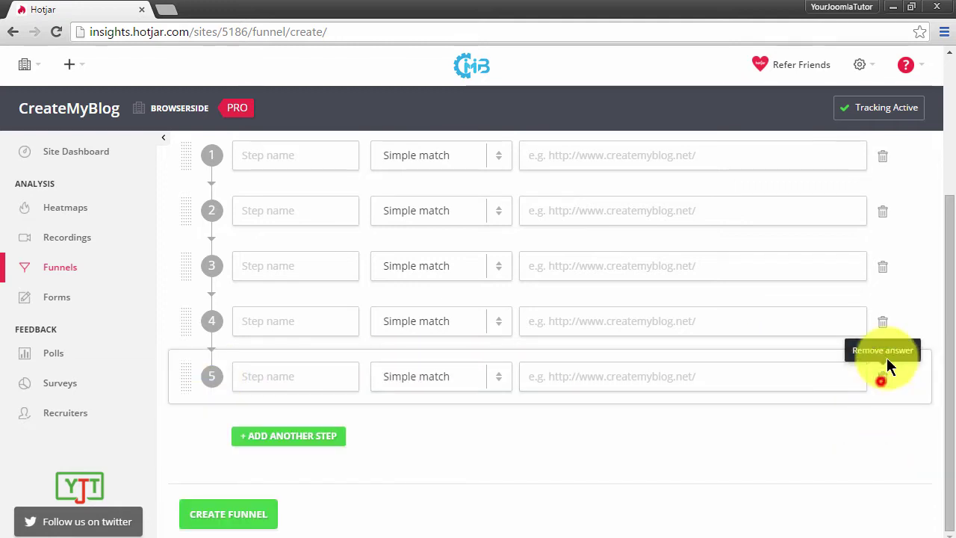
{"action": "left_click", "coordinate": [882, 329]}
{"action": "left_click", "coordinate": [881, 270]}
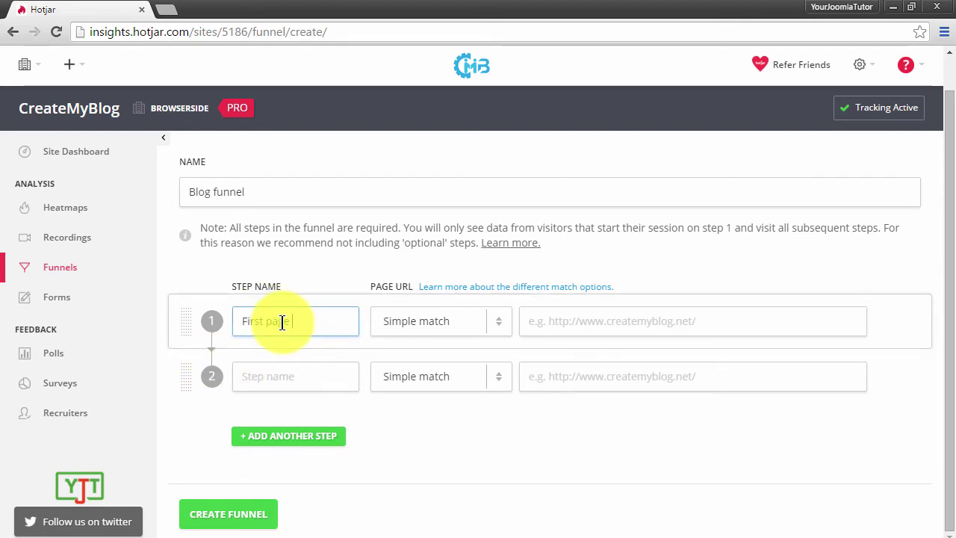
Step: Name step 1 'First page (Homepage' and step 2 'Last page ()'
{"action": "type", "text": "Homepage"}
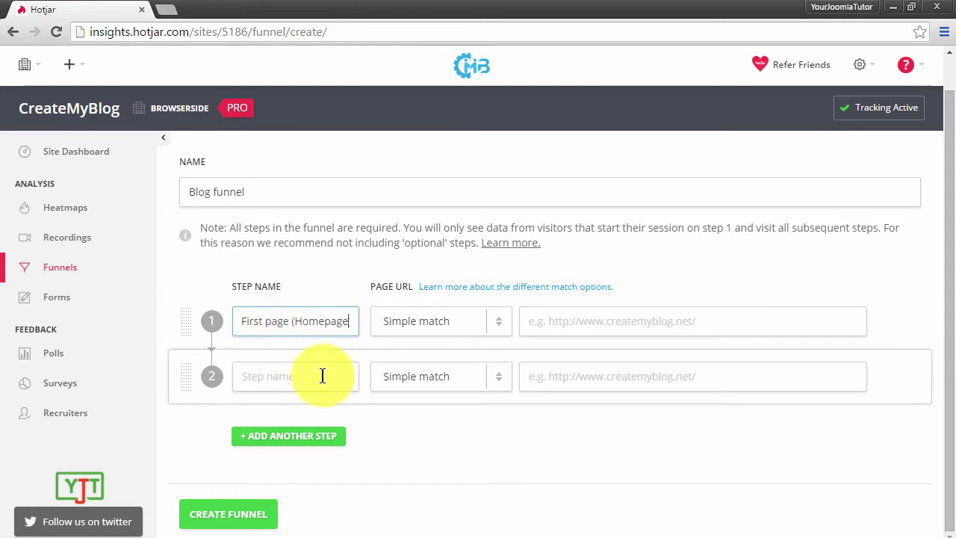
{"action": "left_click", "coordinate": [323, 375]}
{"action": "type", "text": "Las"}
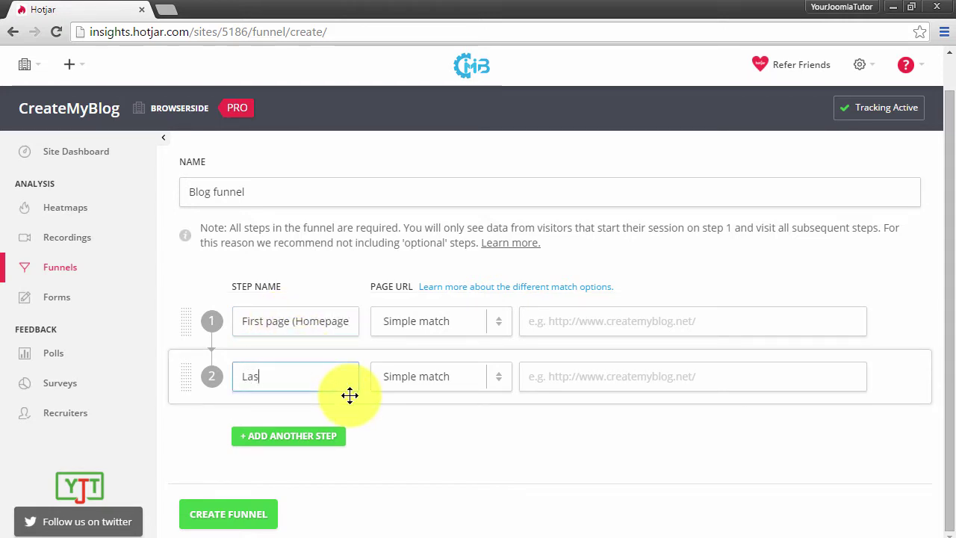
{"action": "type", "text": "t page ("}
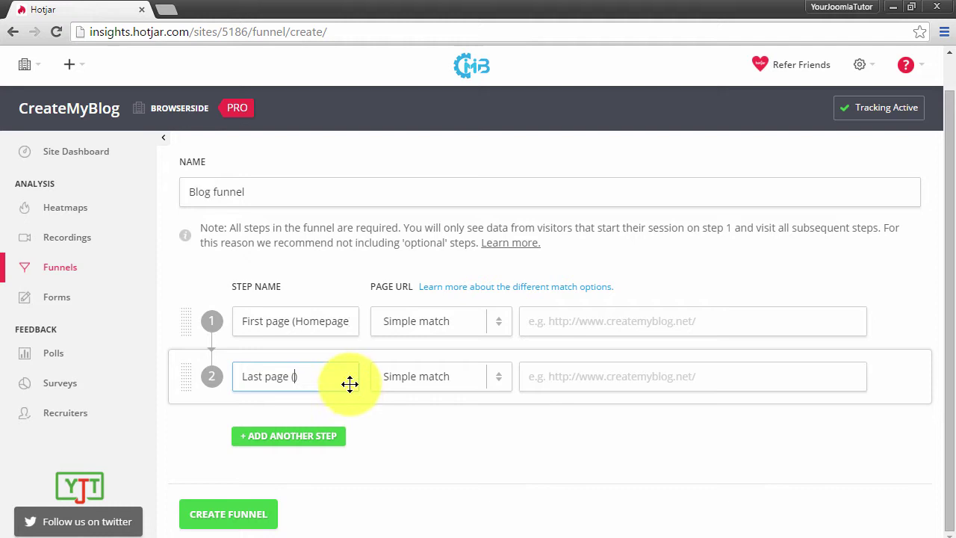
{"action": "left_click", "coordinate": [167, 9]}
{"action": "type", "text": "we"}
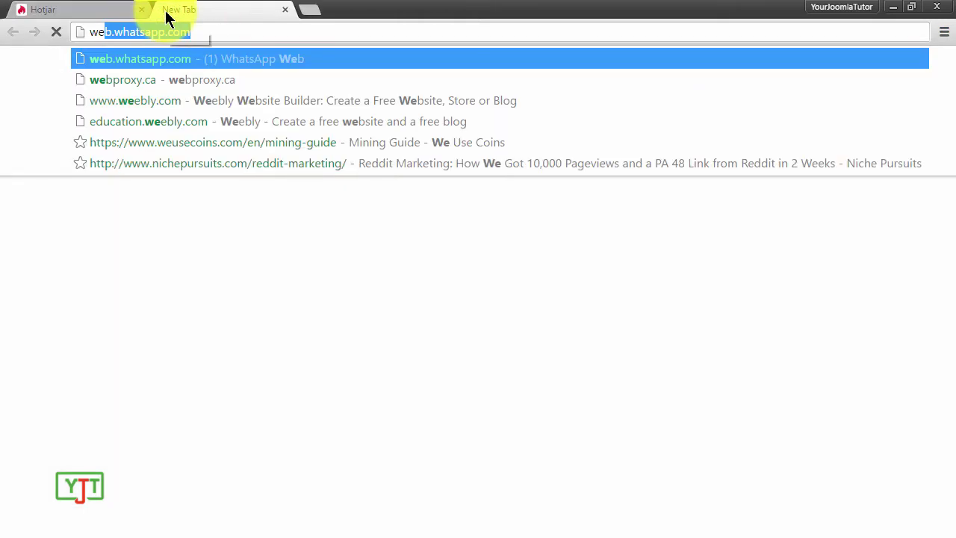
{"action": "key", "text": "BackSpace"}
{"action": "key", "text": "BackSpace"}
{"action": "type", "text": "ww.crea"}
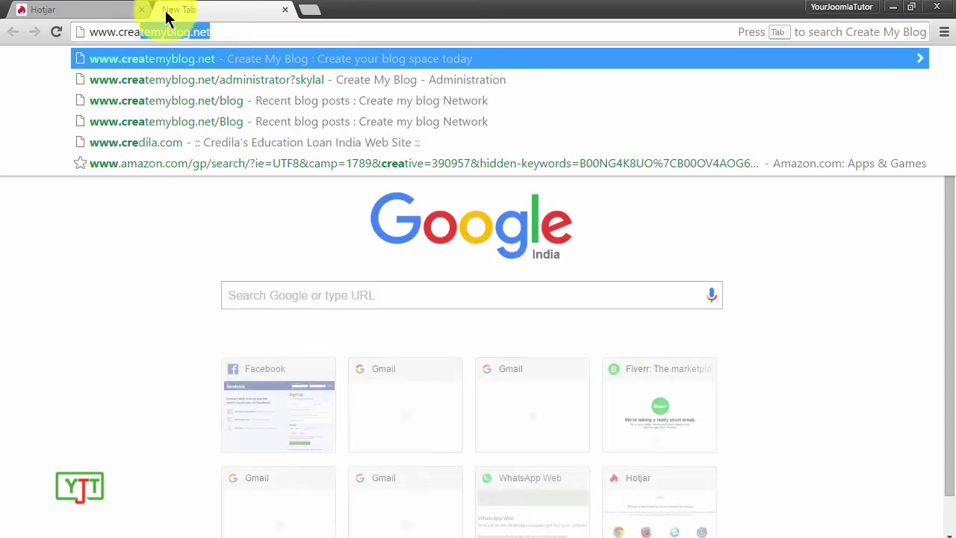
{"action": "key", "text": "Return"}
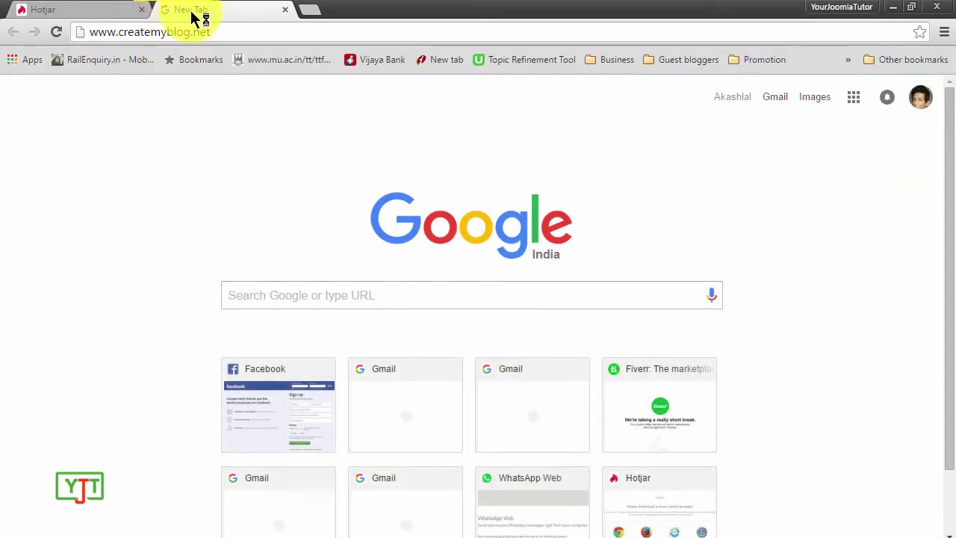
{"action": "left_click", "coordinate": [244, 25]}
{"action": "left_click", "coordinate": [243, 25]}
{"action": "type", "text": "/blog"}
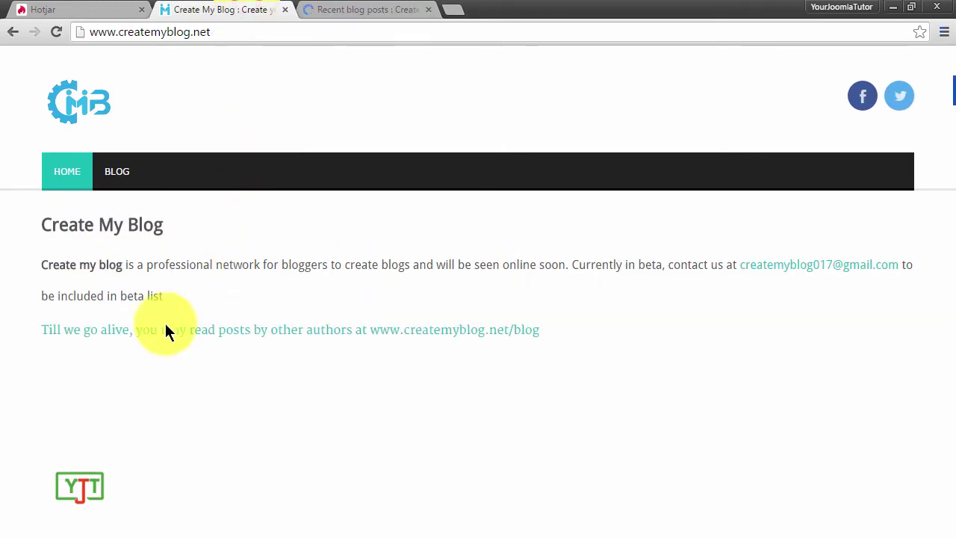
Step: Return to the homepage tab and select its address for copying
{"action": "left_click", "coordinate": [362, 8]}
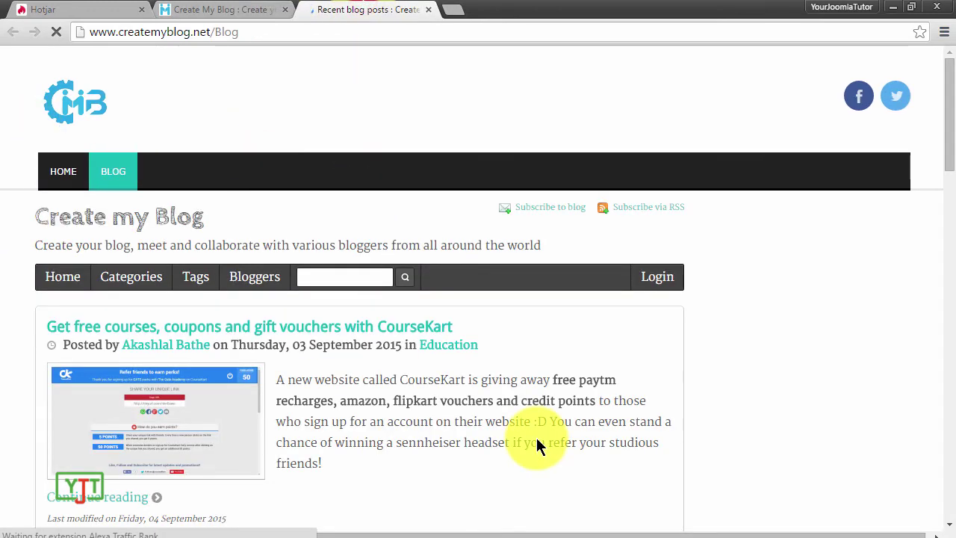
{"action": "left_click", "coordinate": [206, 9]}
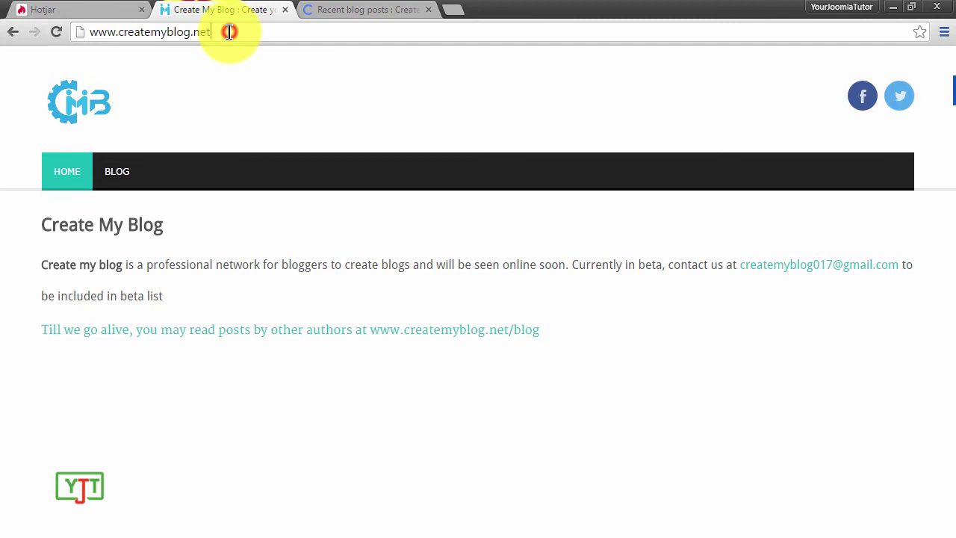
{"action": "left_click", "coordinate": [229, 31]}
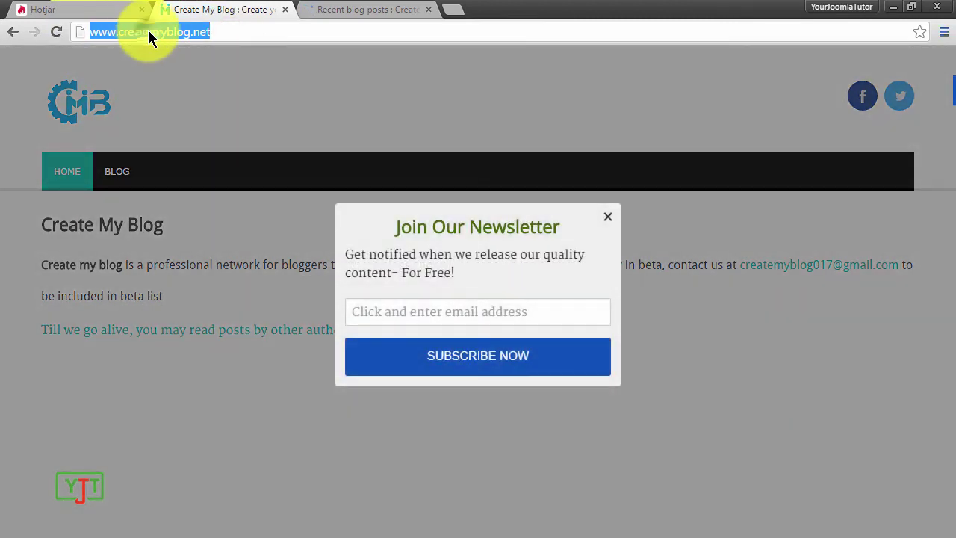
{"action": "right_click", "coordinate": [148, 30]}
{"action": "left_click", "coordinate": [185, 85]}
{"action": "left_click", "coordinate": [89, 7]}
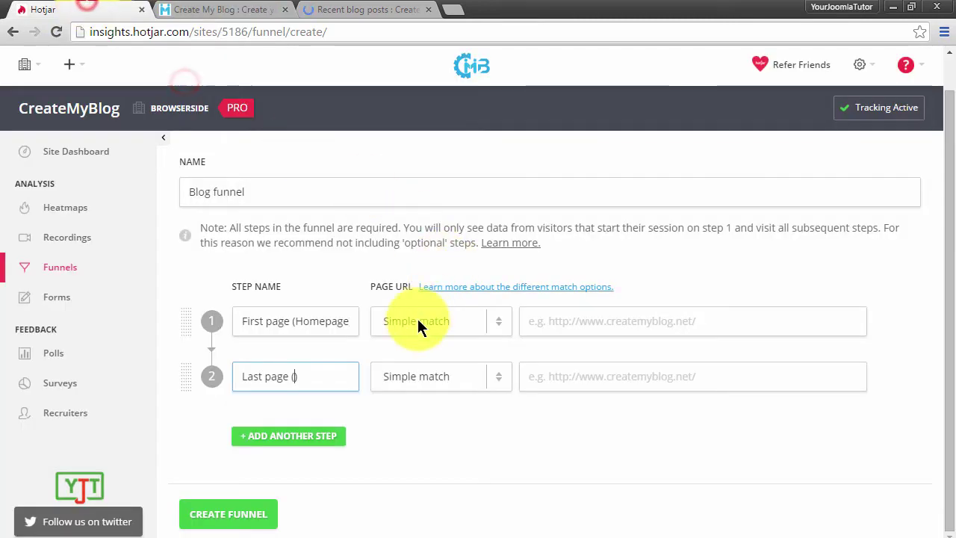
{"action": "left_click", "coordinate": [584, 322]}
{"action": "key", "text": "ctrl+v"}
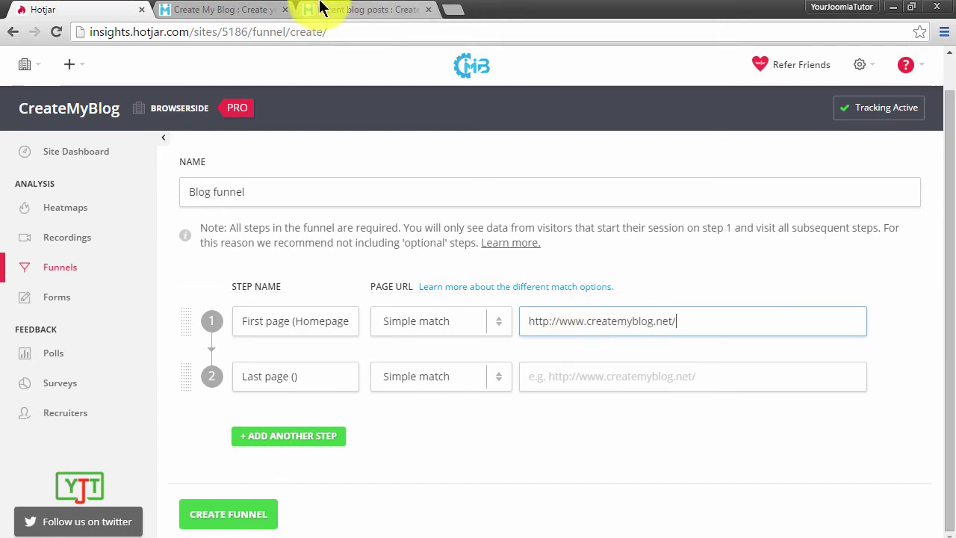
{"action": "left_click", "coordinate": [319, 7]}
{"action": "left_click", "coordinate": [309, 32]}
{"action": "left_click", "coordinate": [82, 9]}
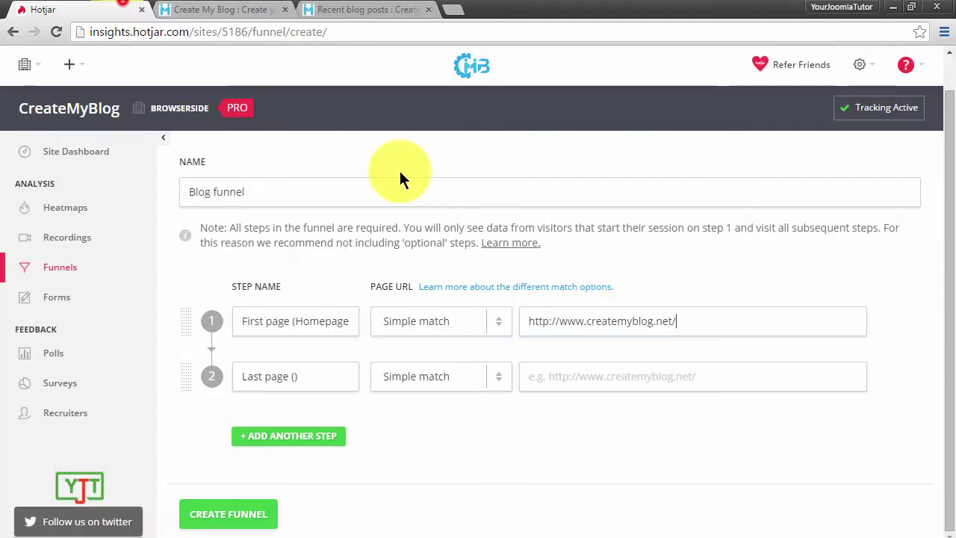
{"action": "left_click", "coordinate": [597, 366]}
{"action": "key", "text": "ctrl+v"}
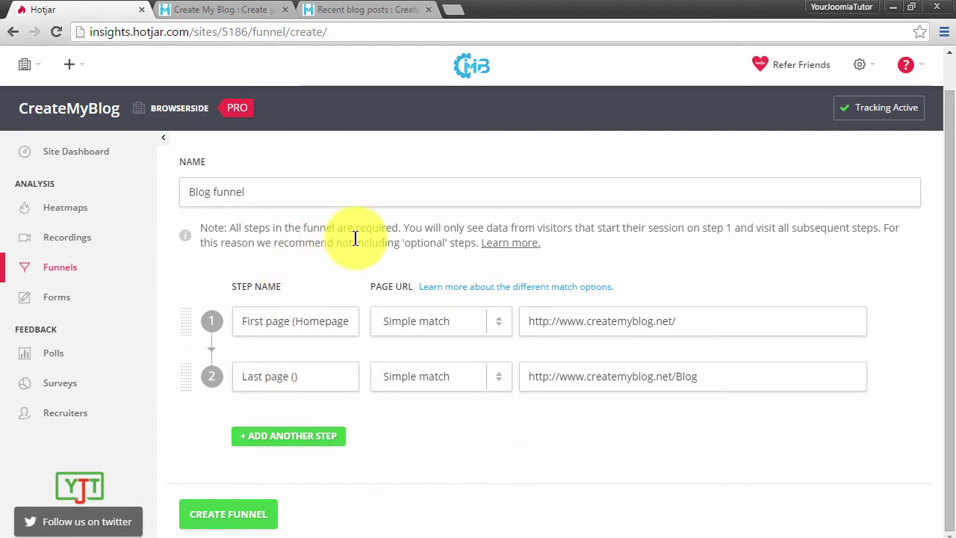
Step: Dismiss the site's newsletter popup, open its Blog page, and return to Hotjar
{"action": "left_click", "coordinate": [224, 10]}
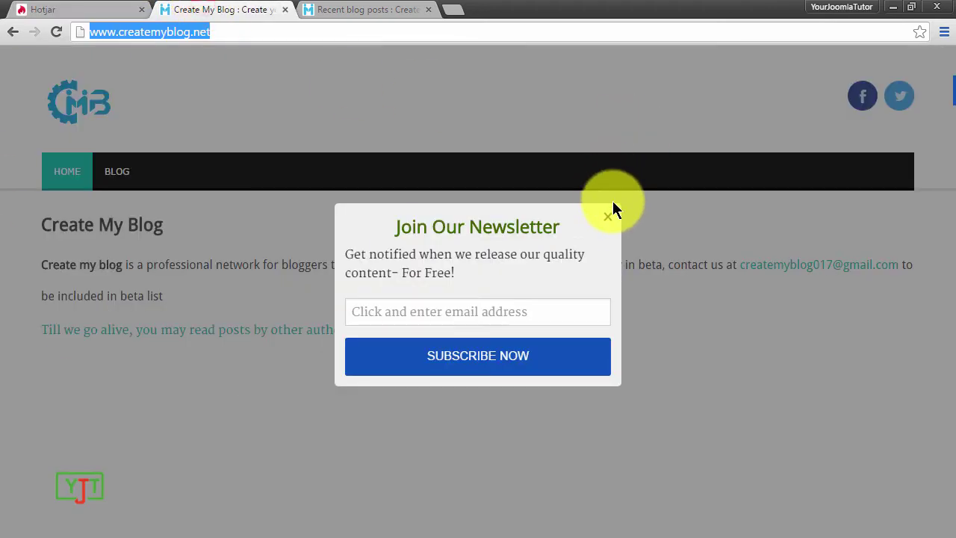
{"action": "left_click", "coordinate": [608, 216]}
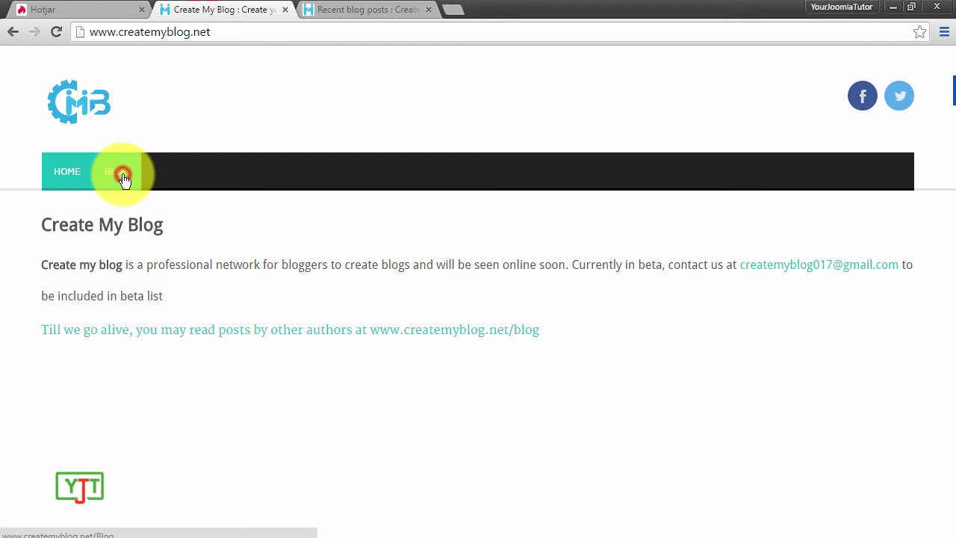
{"action": "left_click", "coordinate": [123, 178]}
{"action": "left_click", "coordinate": [117, 7]}
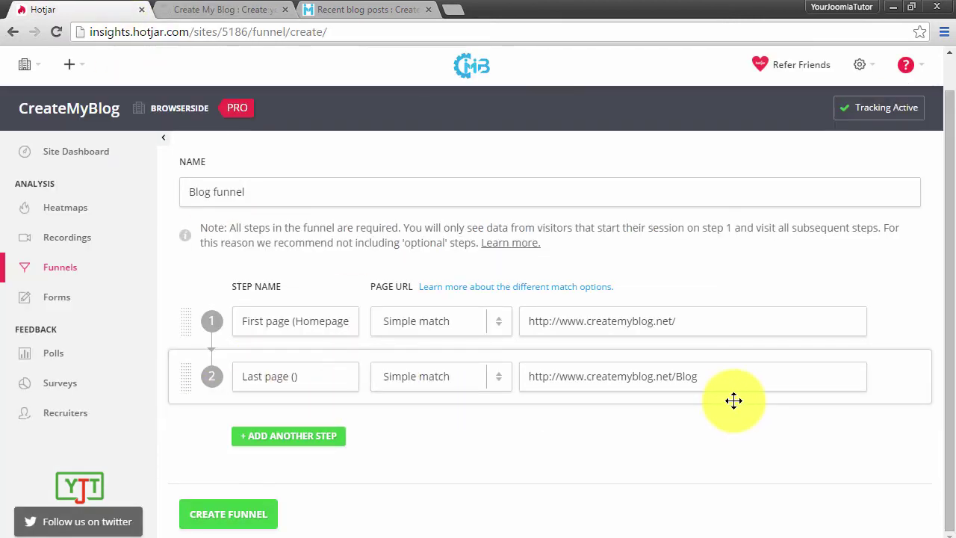
Step: Put 'blog page' inside step 2's parentheses so it reads 'Last page (blog page)'
{"action": "left_click", "coordinate": [293, 375]}
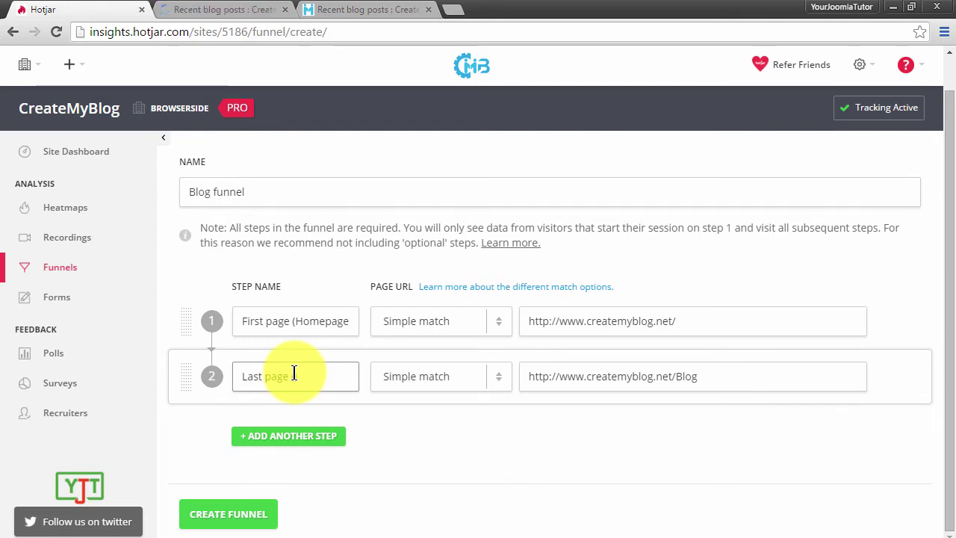
{"action": "left_click_drag", "start_coordinate": [241, 321], "coordinate": [368, 322]}
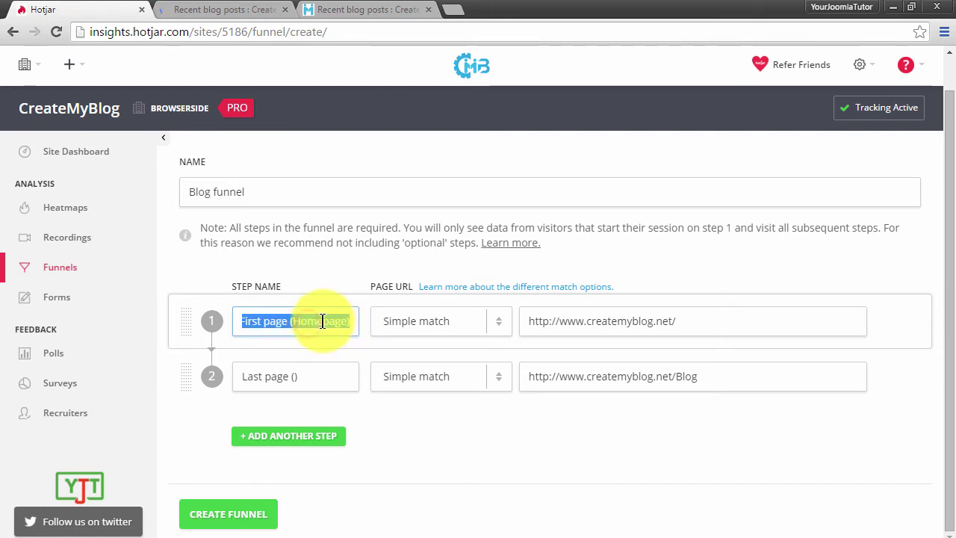
{"action": "triple_click", "coordinate": [314, 380]}
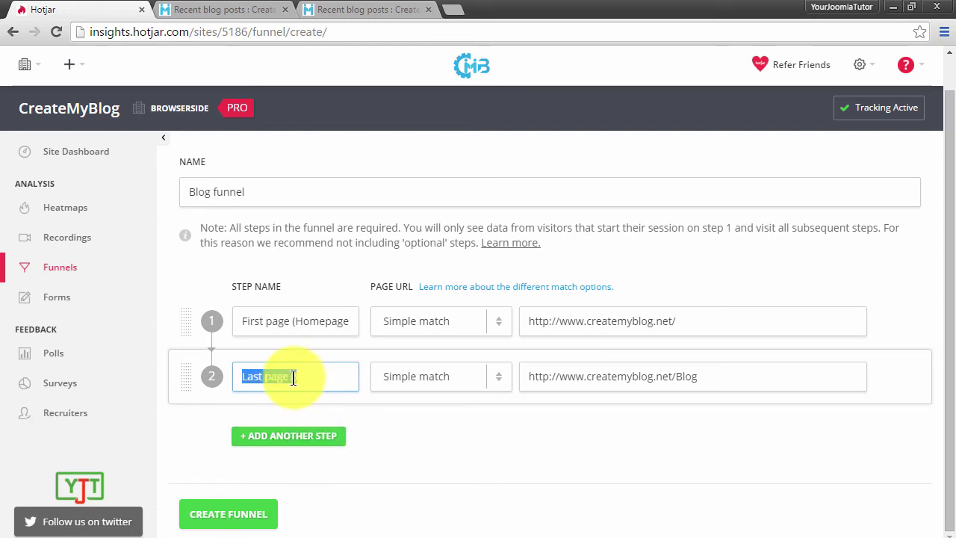
{"action": "left_click", "coordinate": [295, 377]}
{"action": "type", "text": "()"}
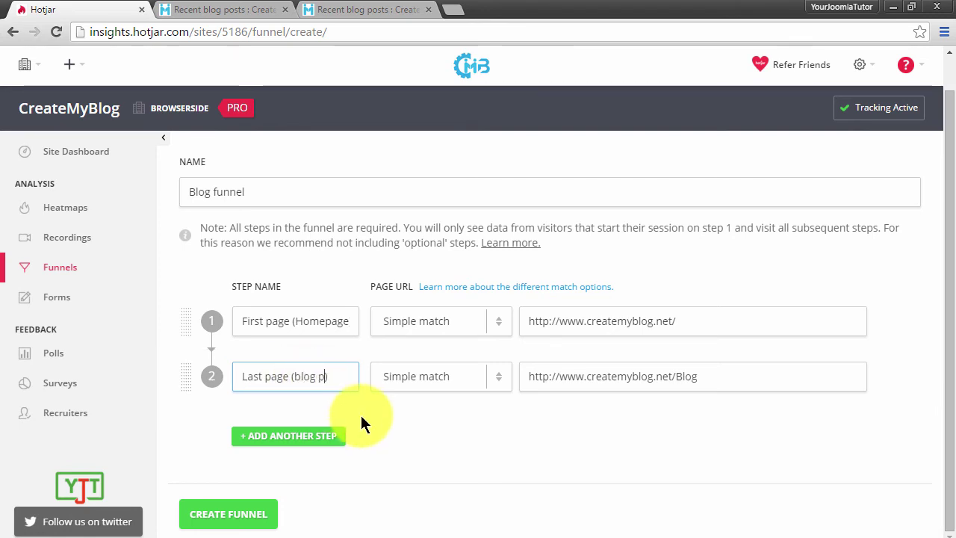
{"action": "type", "text": "blog page"}
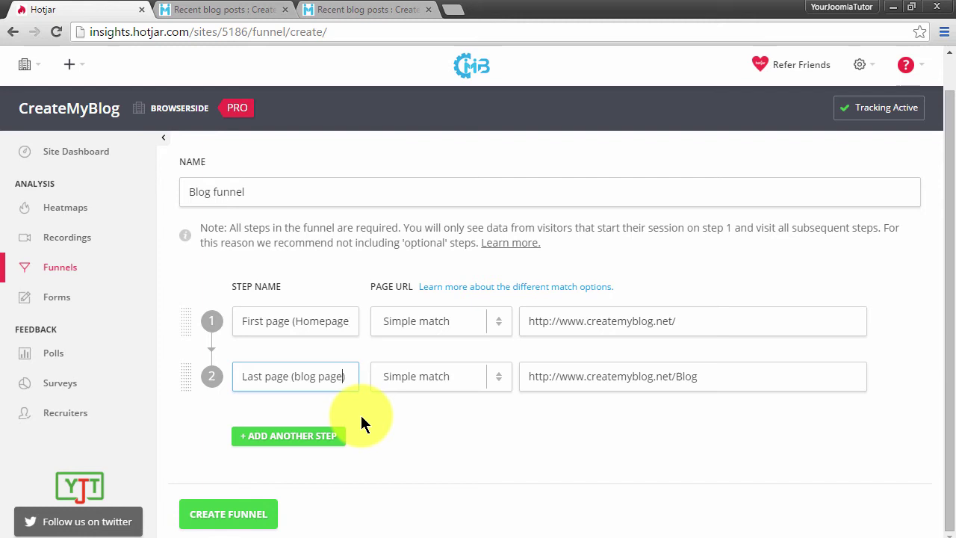
Step: Create the Blog funnel and view its report once generation finishes
{"action": "left_click", "coordinate": [240, 515]}
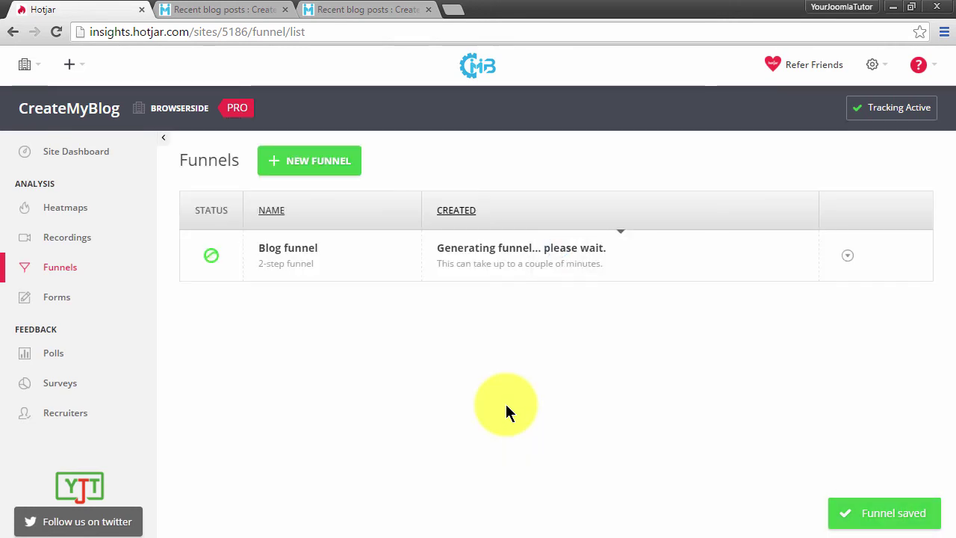
{"action": "left_click_drag", "start_coordinate": [438, 247], "coordinate": [612, 247]}
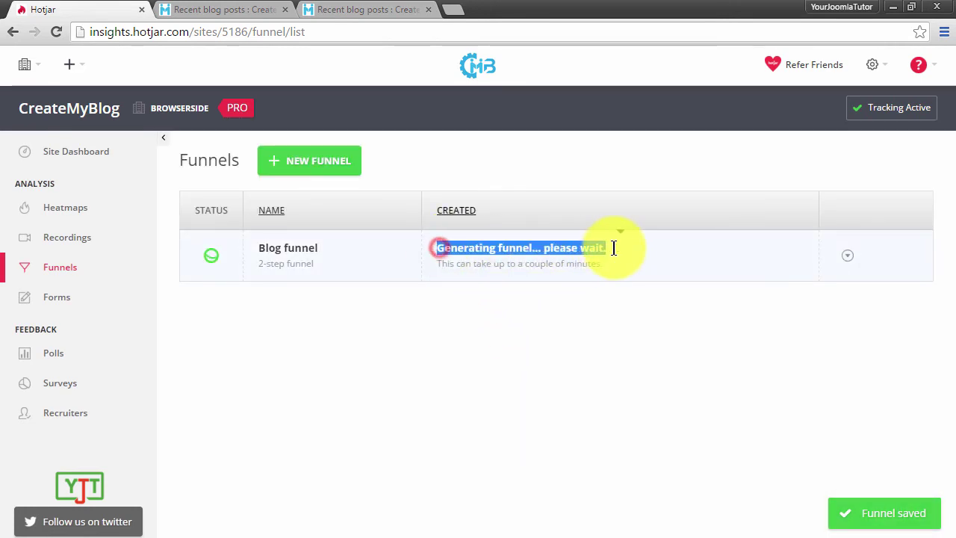
{"action": "left_click", "coordinate": [631, 272]}
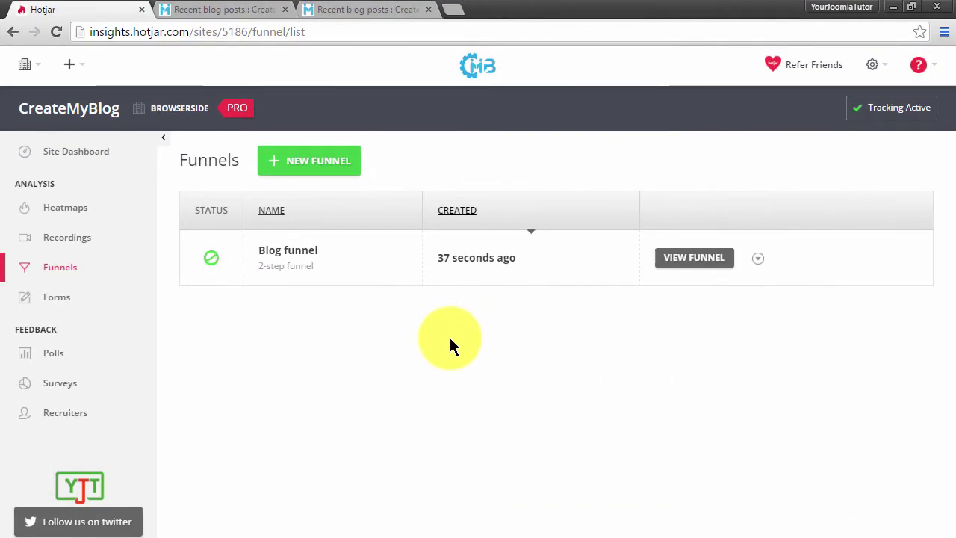
{"action": "left_click", "coordinate": [690, 258]}
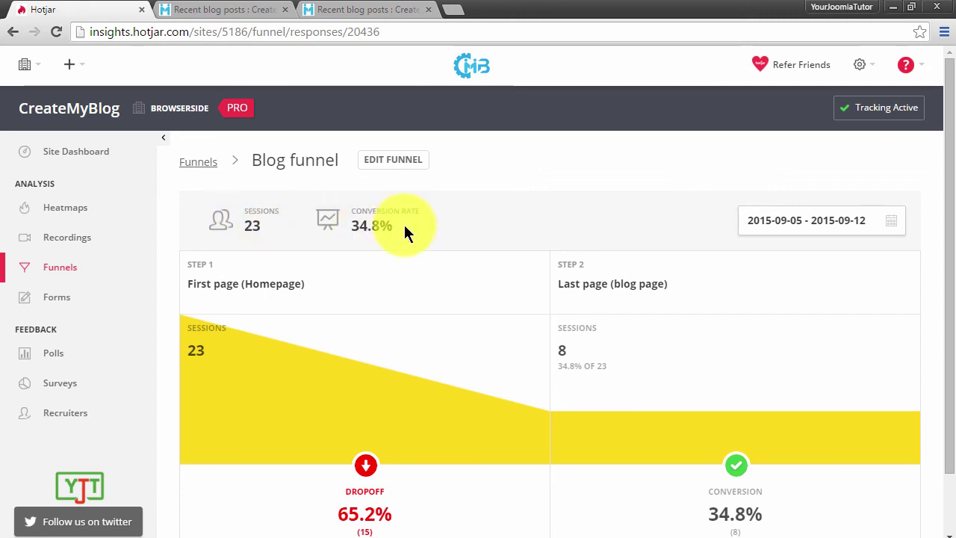
Step: Review the 34.8% conversion and 65.2% dropoff, preview dropoff recordings, then return
{"action": "left_click_drag", "start_coordinate": [404, 224], "coordinate": [363, 216]}
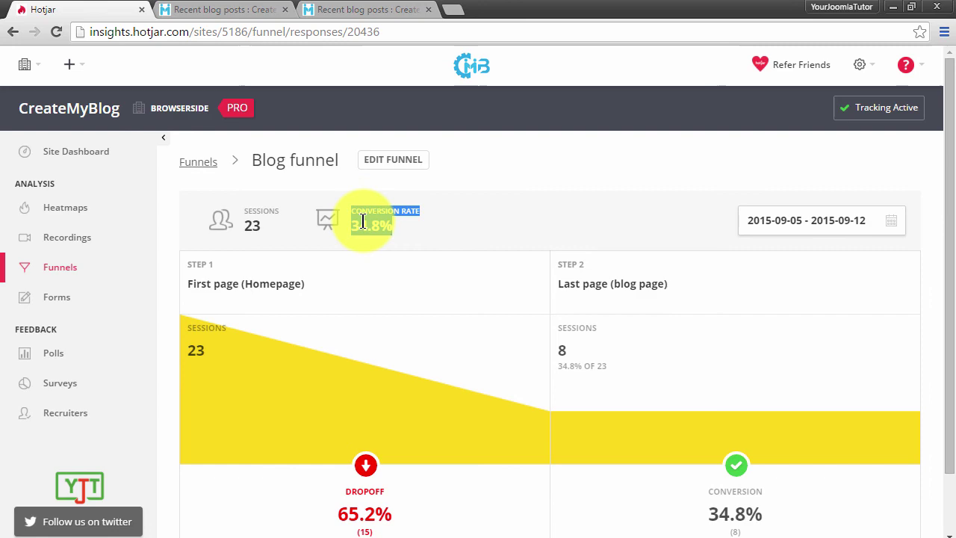
{"action": "left_click", "coordinate": [363, 191]}
{"action": "left_click", "coordinate": [386, 9]}
{"action": "left_click", "coordinate": [183, 9]}
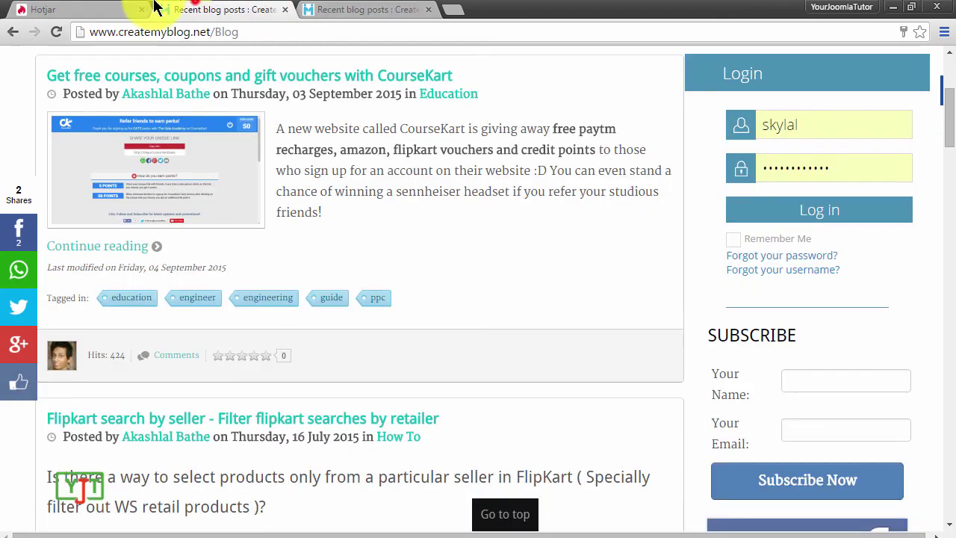
{"action": "left_click", "coordinate": [105, 9]}
{"action": "scroll", "coordinate": [557, 319], "scroll_direction": "down", "scroll_amount": 1}
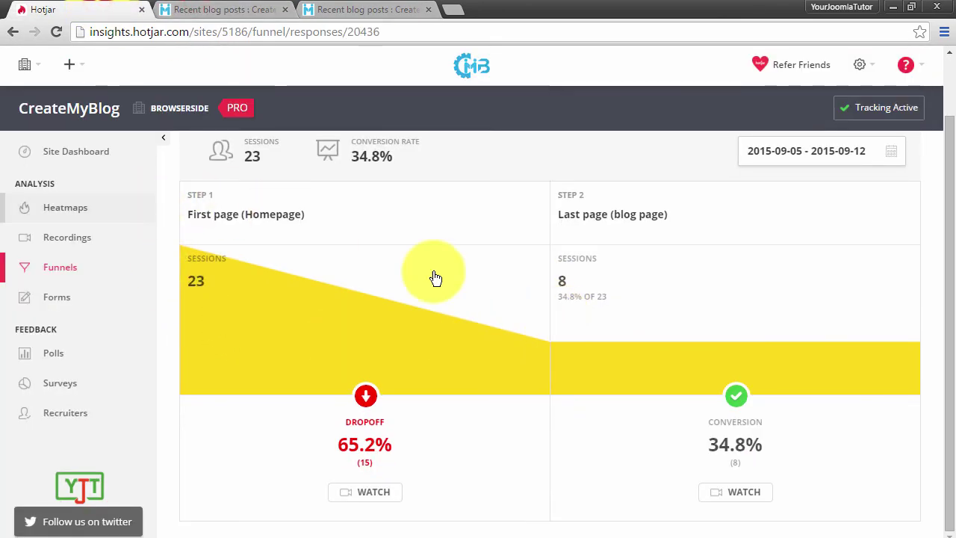
{"action": "left_click", "coordinate": [366, 496]}
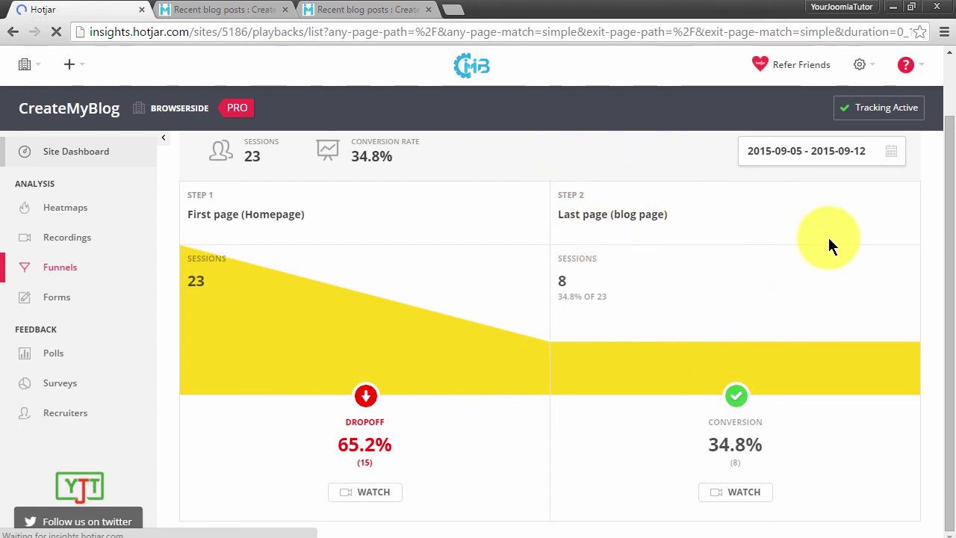
{"action": "key", "text": "alt+Left"}
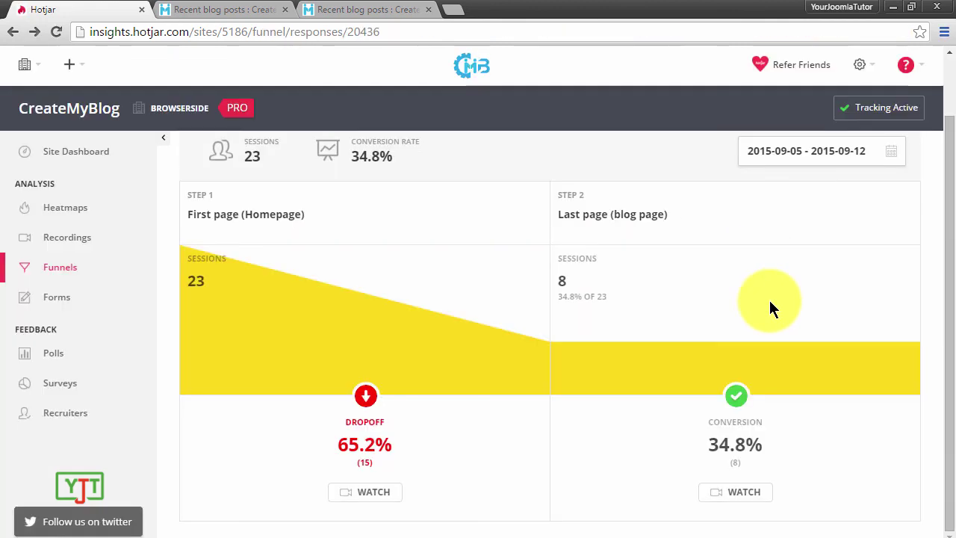